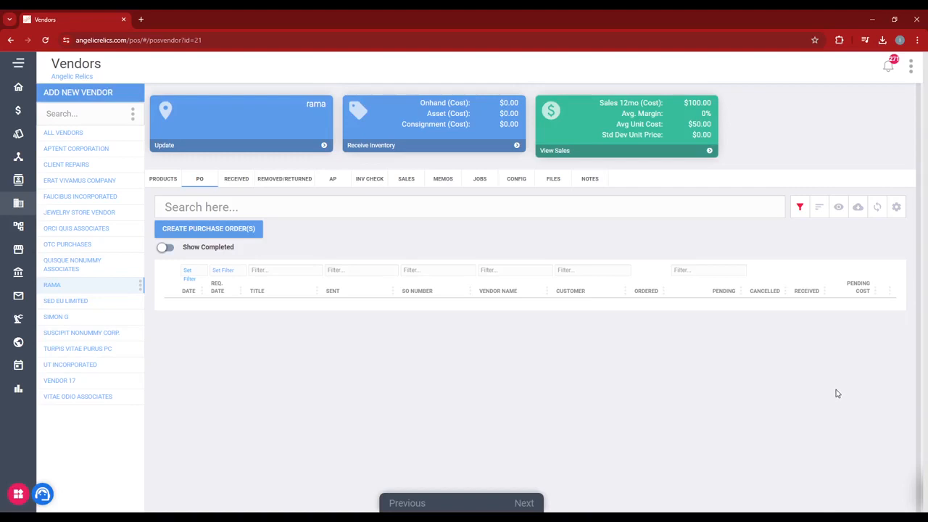
# Step: Review the AP invoices listed for vendor rama
pyautogui.click(334, 183)
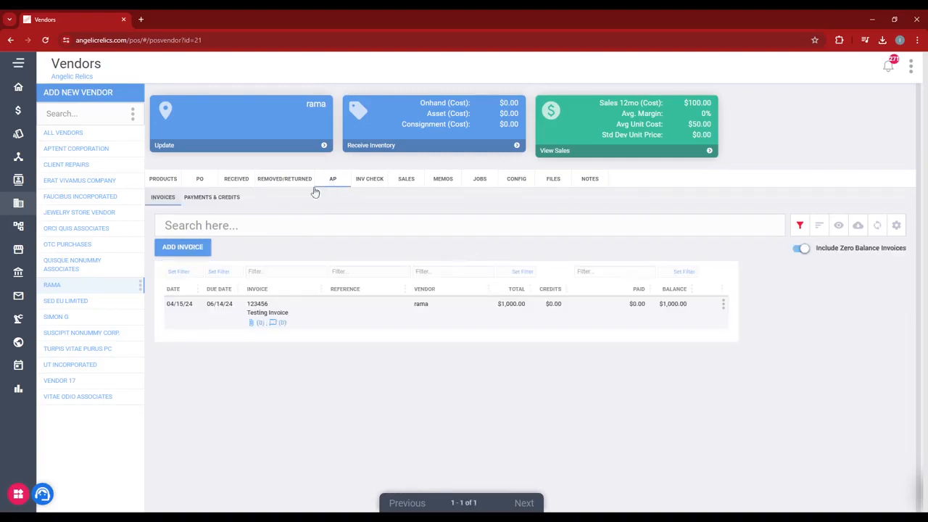
pyautogui.click(177, 201)
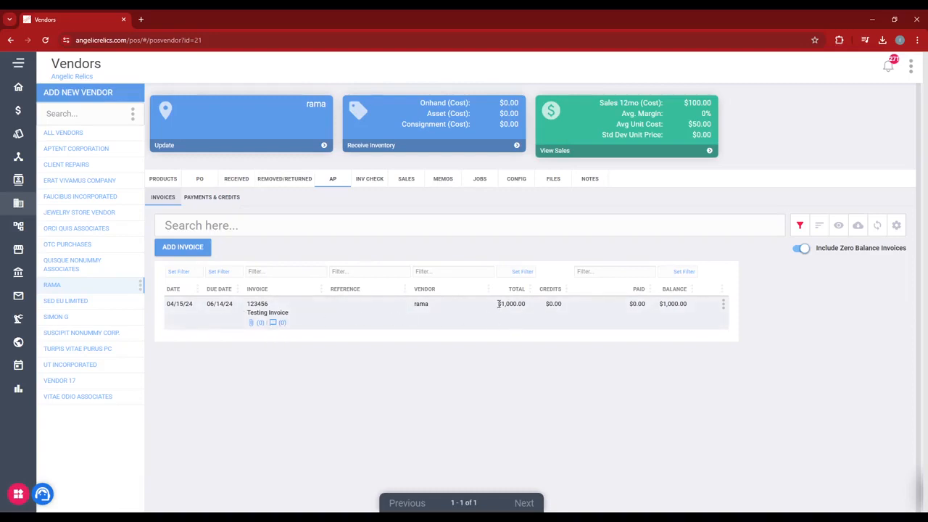
pyautogui.moveTo(498, 304); pyautogui.dragTo(526, 303)
pyautogui.click(518, 339)
# Step: Open All Reports and enter the confirmation code to continue
pyautogui.click(19, 67)
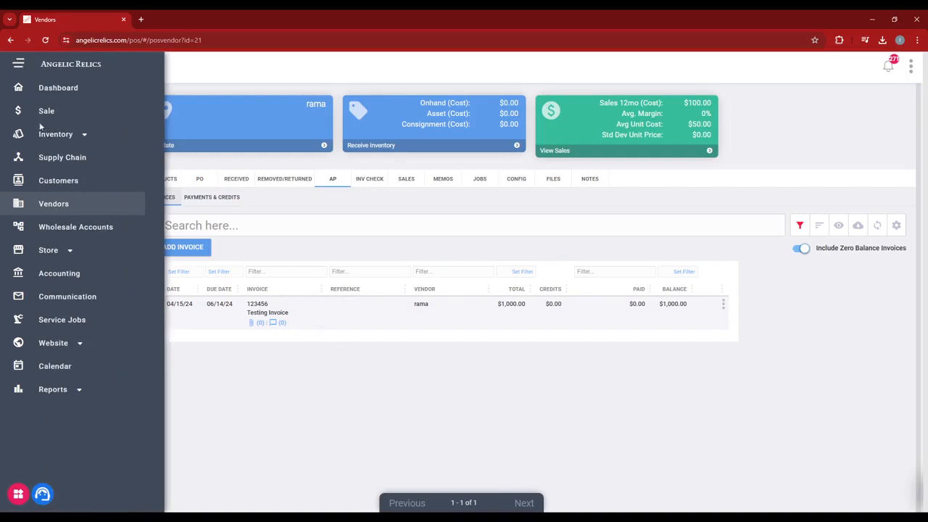
pyautogui.click(58, 390)
pyautogui.click(57, 411)
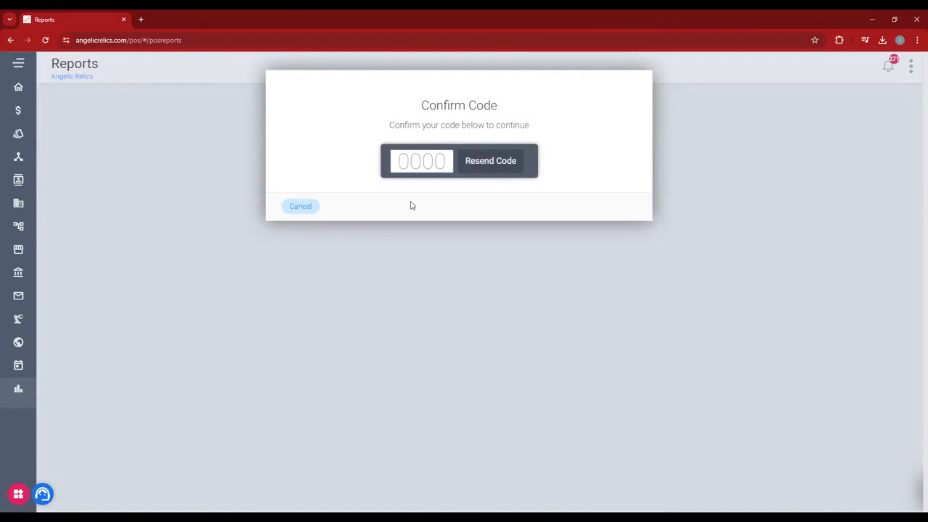
pyautogui.write('••••')
# Step: Search the reports for "vendor" and run the Vendor Account Aging Report
pyautogui.click(322, 133)
pyautogui.write('vendor')
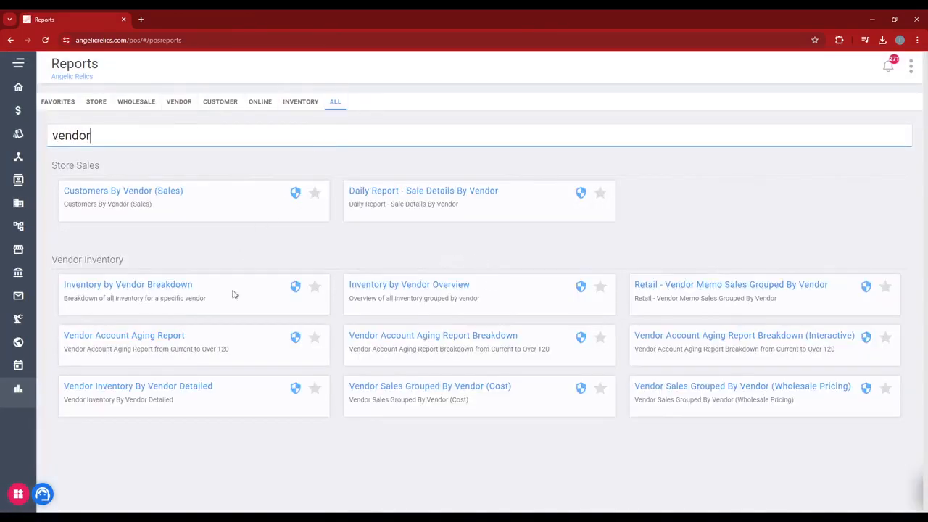
pyautogui.click(172, 336)
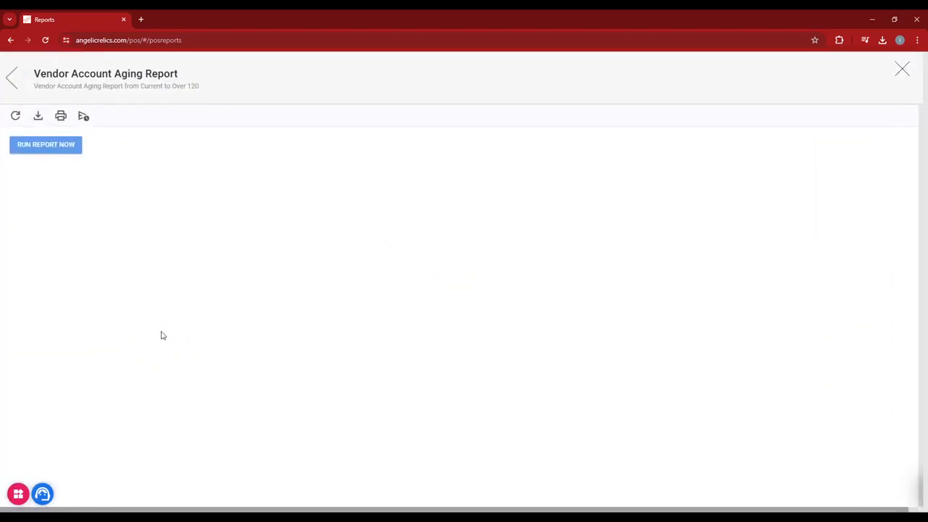
pyautogui.click(12, 117)
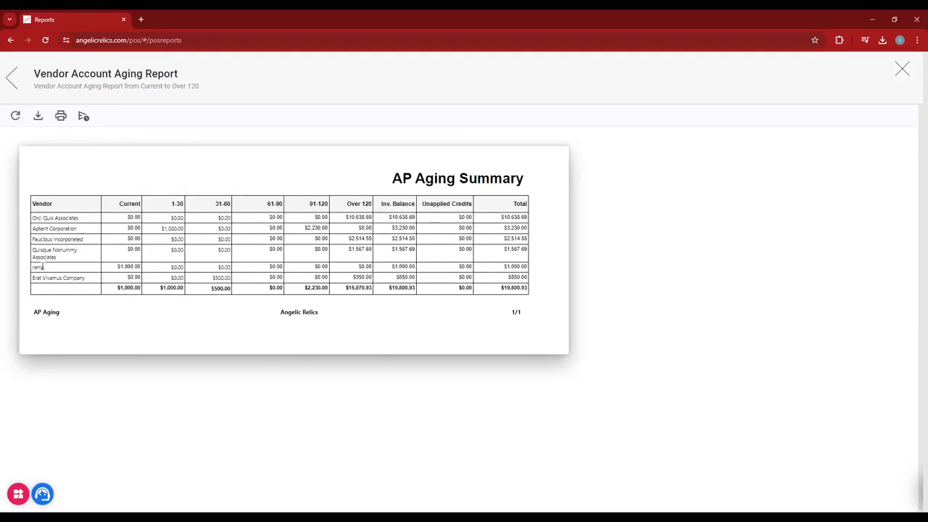
# Step: Examine the rama row in the AP Aging Summary, then close the report
pyautogui.moveTo(39, 269)
pyautogui.mouseDown()
pyautogui.moveTo(30, 269)
pyautogui.moveTo(39, 268)
pyautogui.mouseUp()
pyautogui.moveTo(118, 267); pyautogui.dragTo(139, 268)
pyautogui.click(137, 269)
pyautogui.moveTo(392, 266); pyautogui.dragTo(414, 267)
pyautogui.click(410, 267)
pyautogui.click(903, 70)
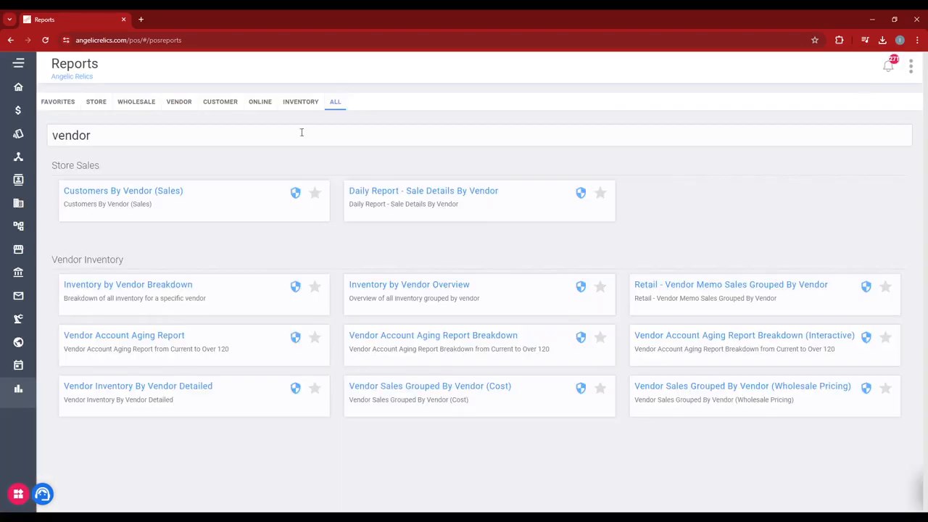
# Step: For vendor rama, add a $500 payment to GL account 20500 - Accounts Payable with the description Test
pyautogui.click(19, 71)
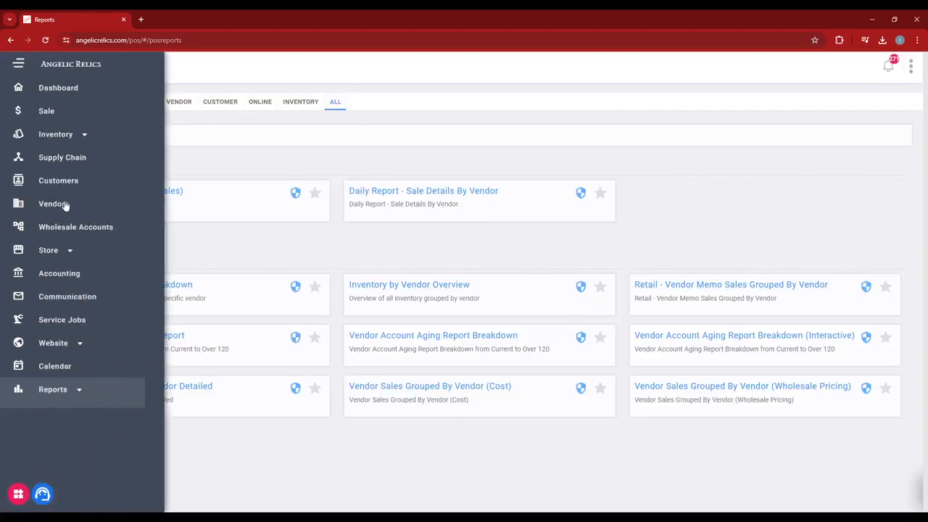
pyautogui.click(65, 204)
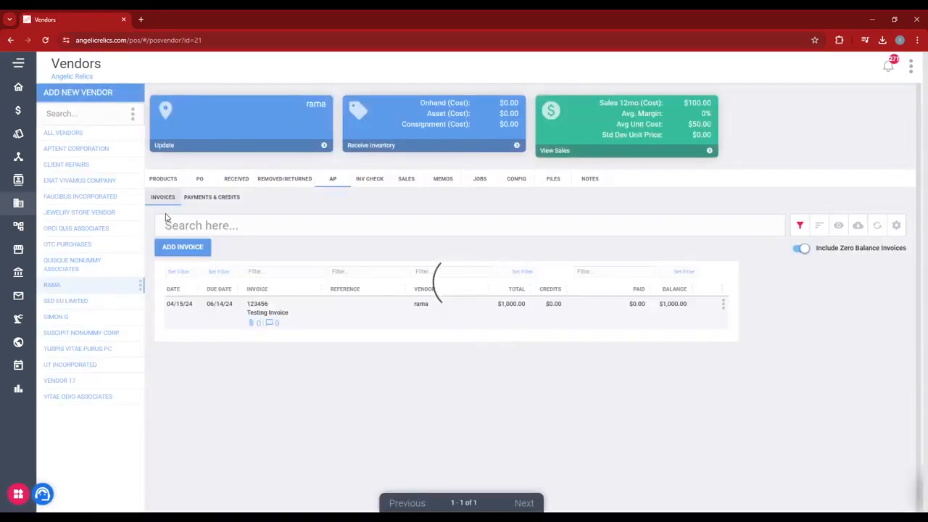
pyautogui.click(57, 288)
pyautogui.click(212, 199)
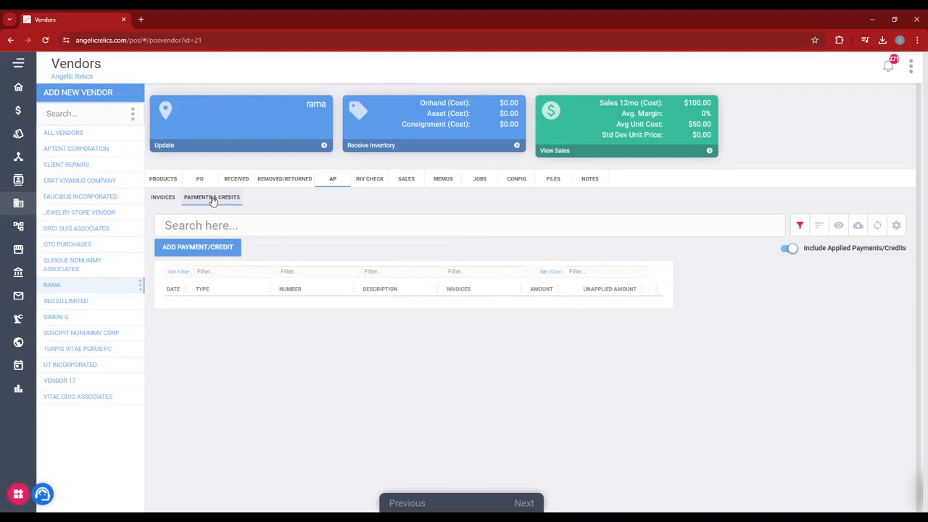
pyautogui.click(206, 248)
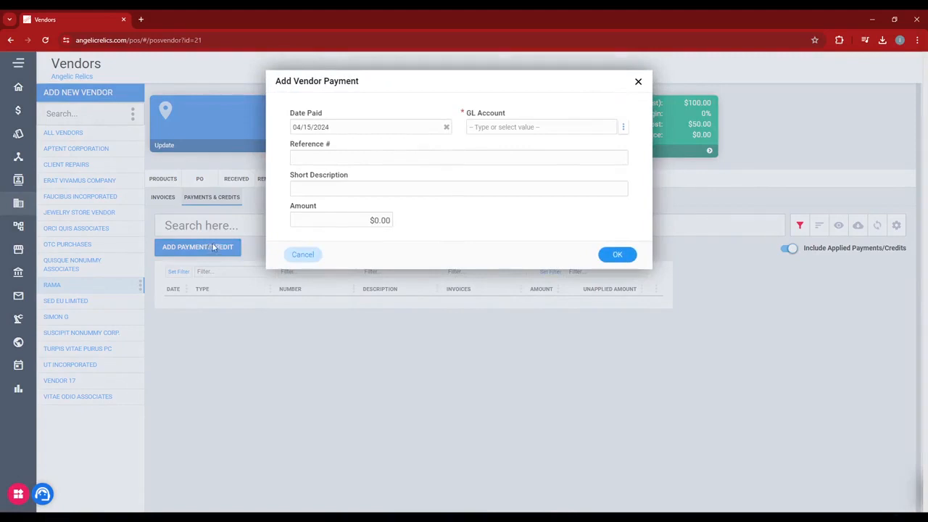
pyautogui.click(509, 127)
pyautogui.click(377, 221)
pyautogui.write('50')
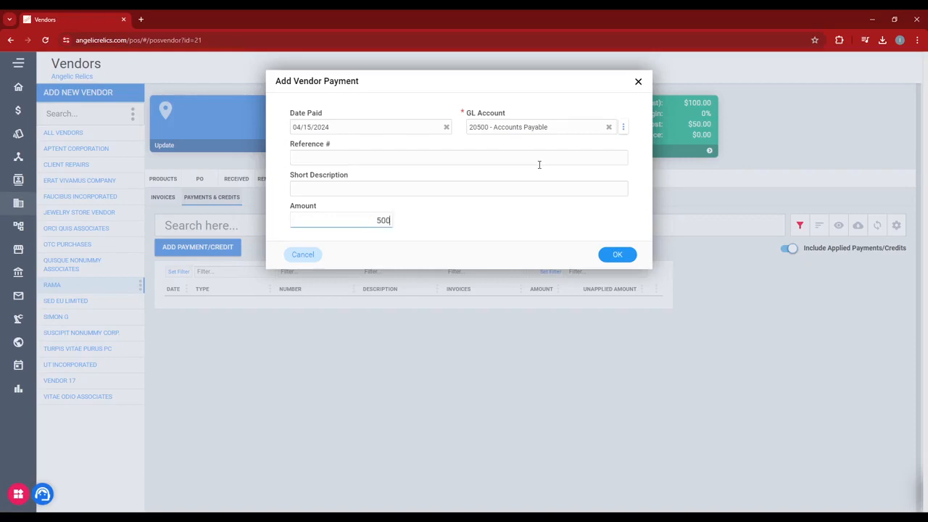
pyautogui.click(398, 191)
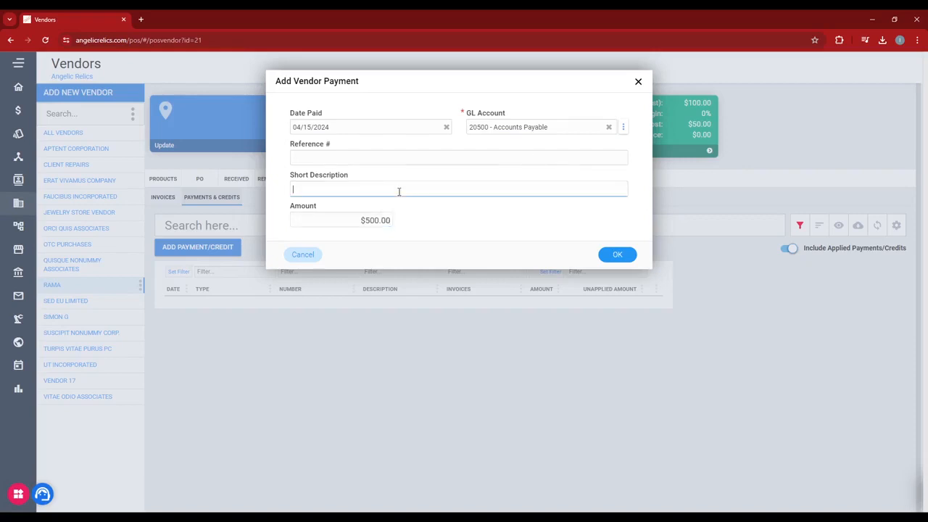
pyautogui.write('Test')
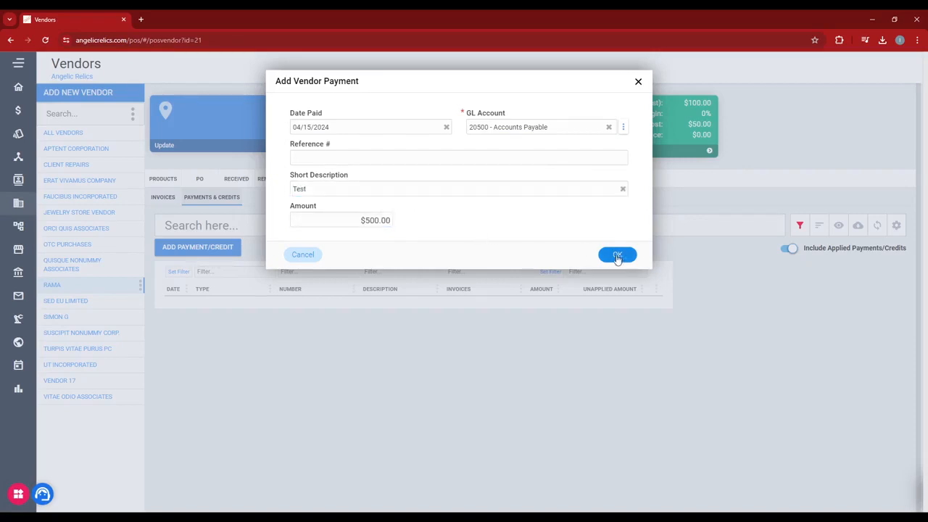
pyautogui.click(616, 258)
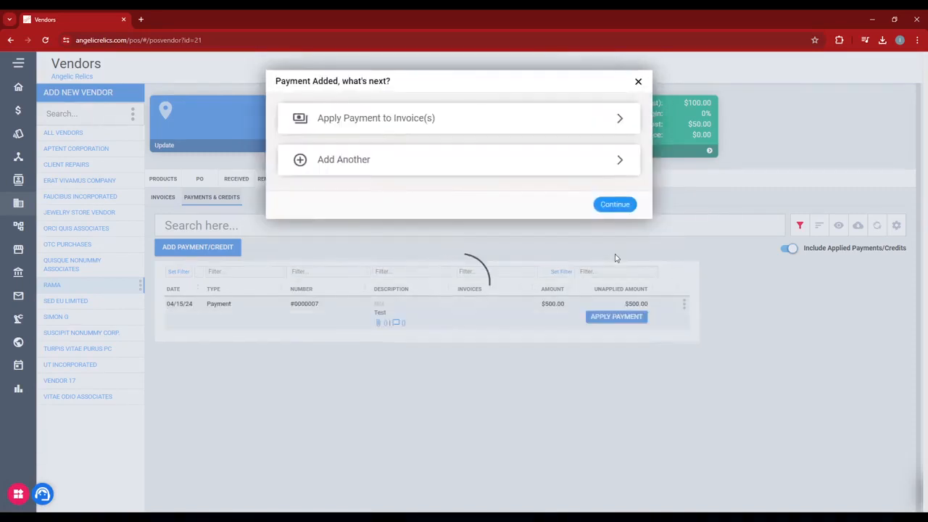
pyautogui.click(619, 206)
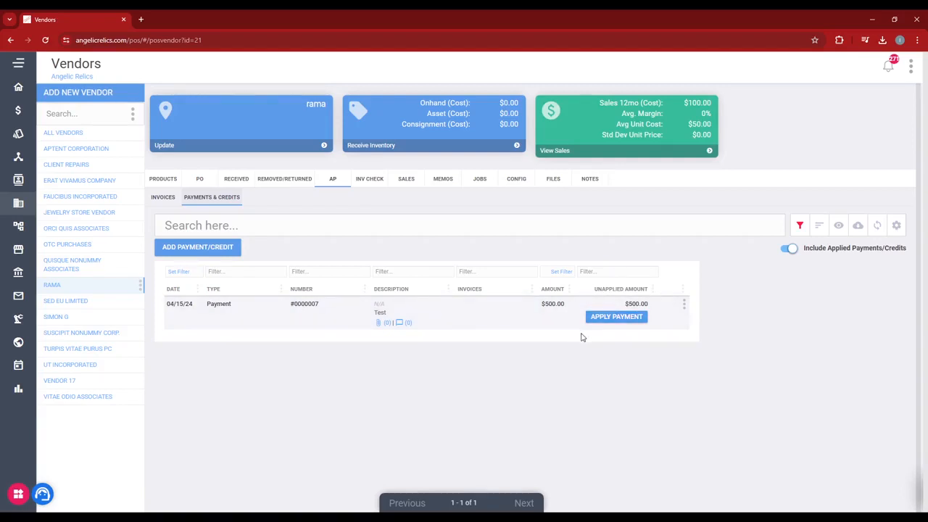
# Step: Apply the $500 payment to invoice 123456 and save the payment distribution
pyautogui.click(606, 319)
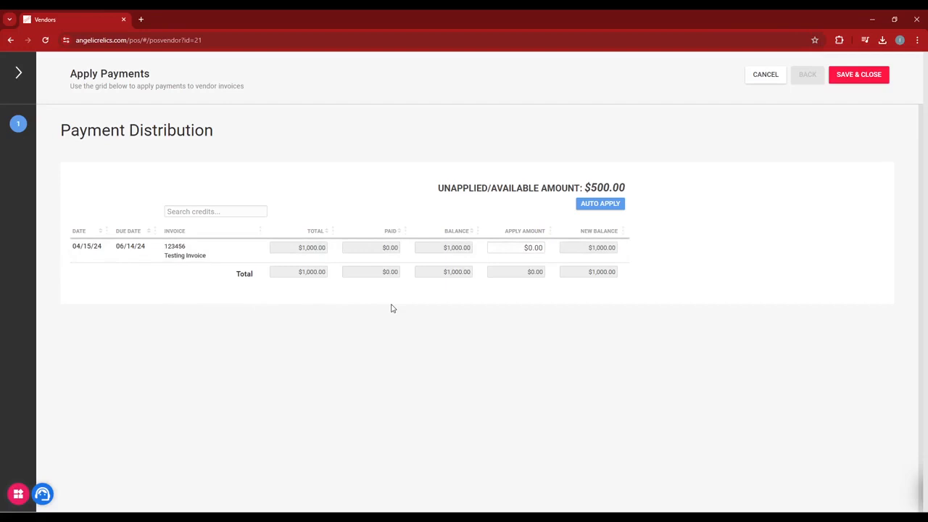
pyautogui.click(526, 248)
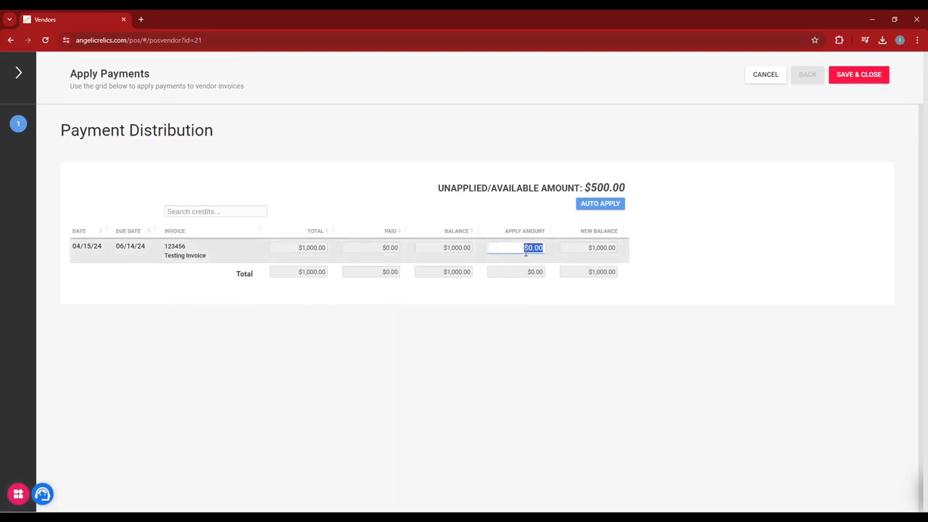
pyautogui.click(545, 261)
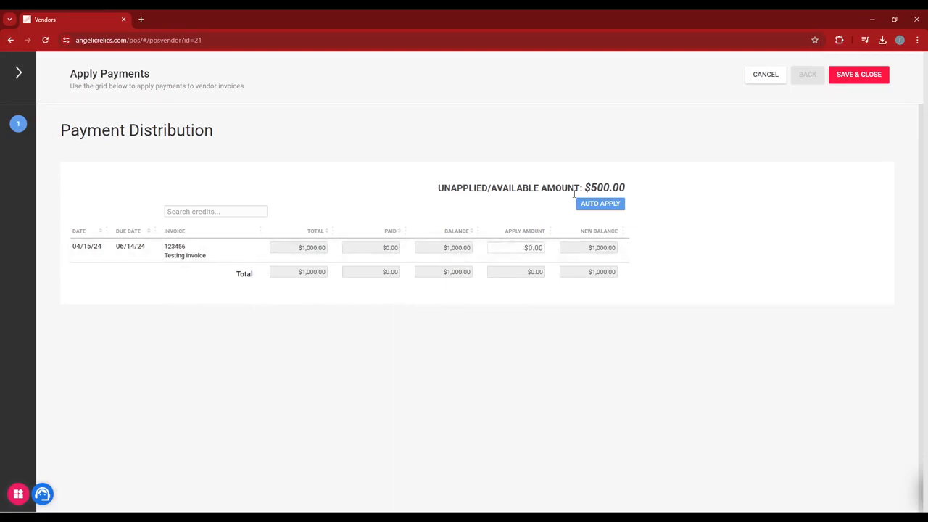
pyautogui.click(608, 209)
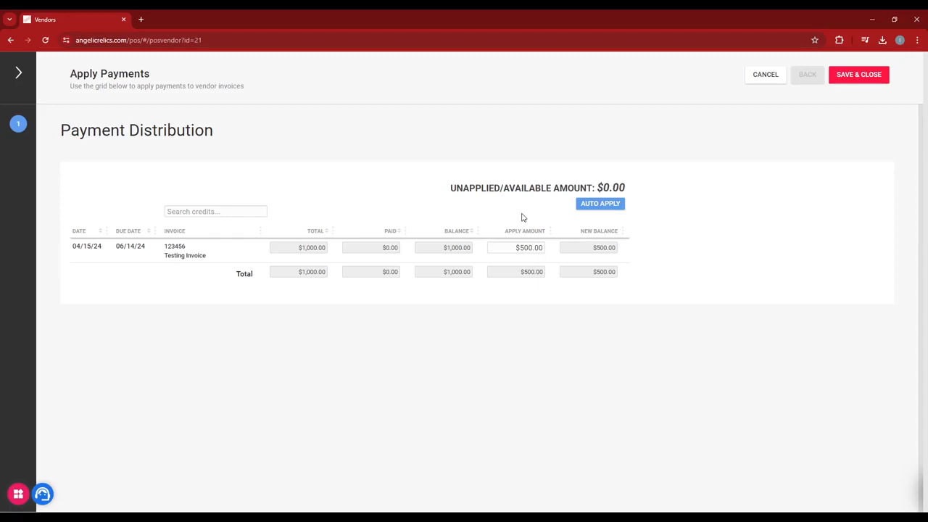
pyautogui.click(517, 252)
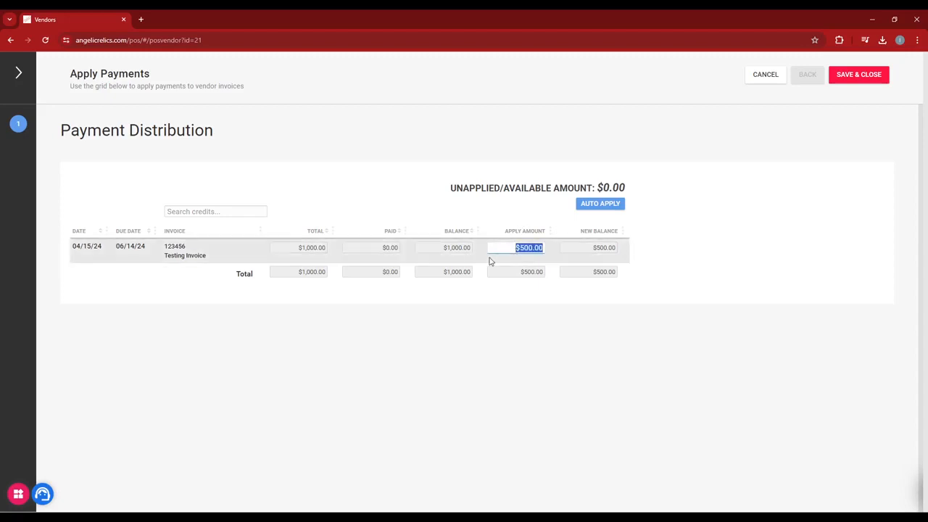
pyautogui.write('500')
pyautogui.click(495, 279)
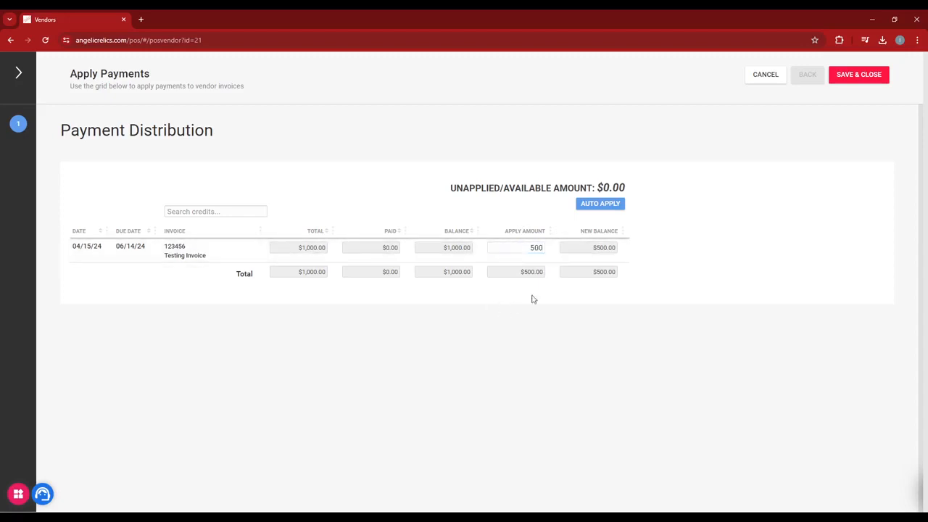
pyautogui.click(840, 77)
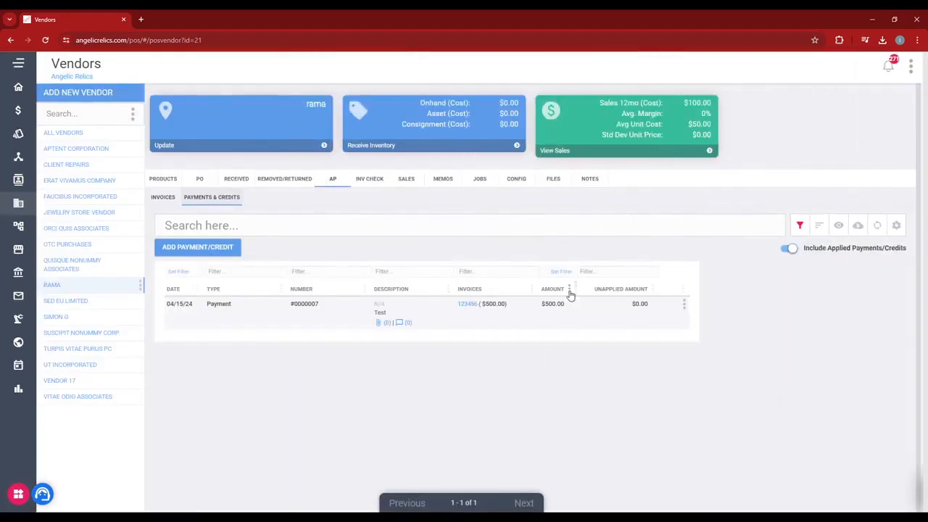
# Step: Open All Reports again and enter the confirmation code to continue
pyautogui.moveTo(632, 303); pyautogui.dragTo(649, 303)
pyautogui.click(640, 304)
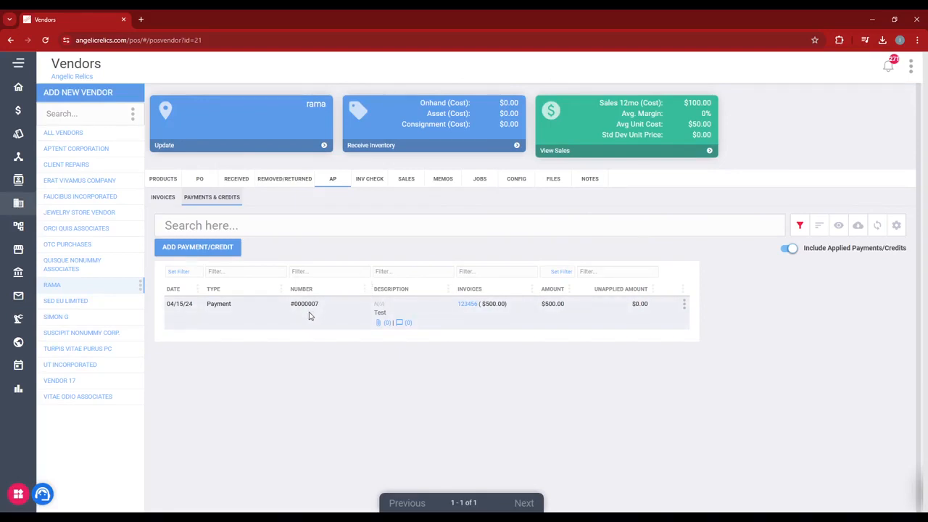
pyautogui.click(19, 64)
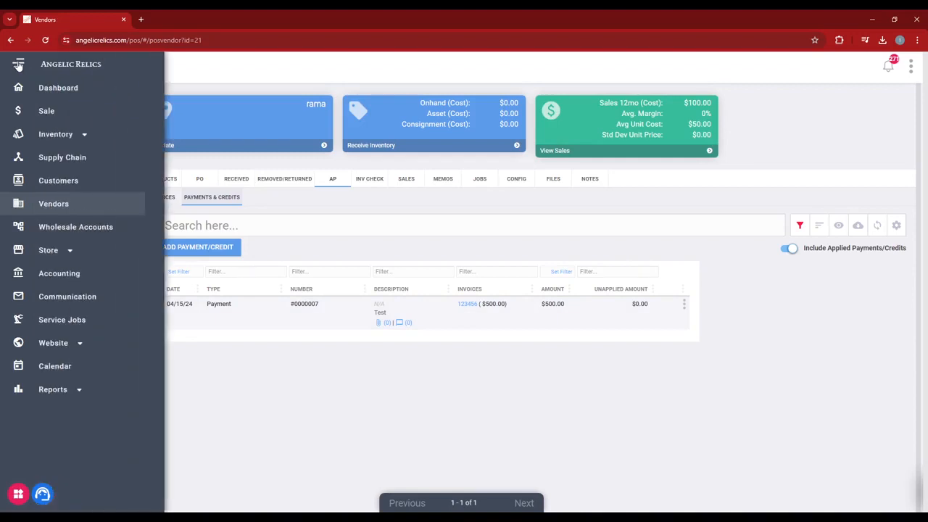
pyautogui.click(54, 395)
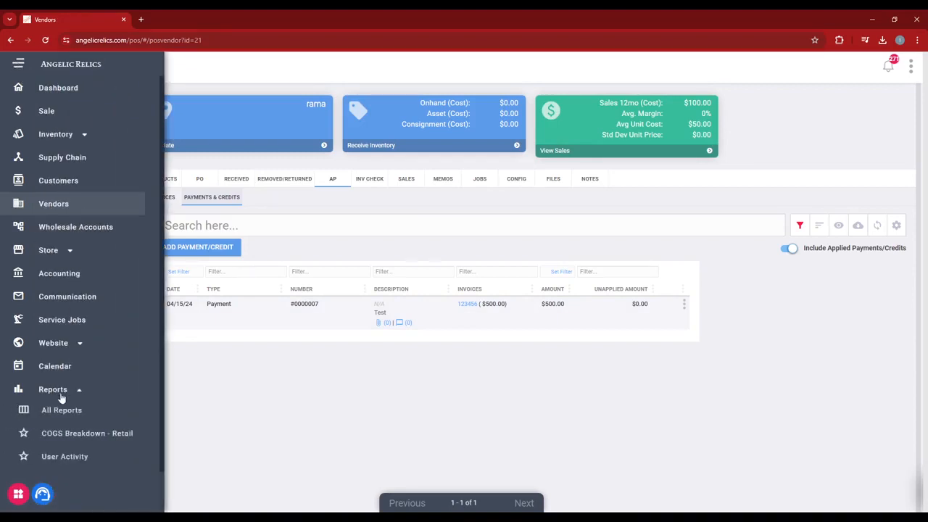
pyautogui.click(60, 407)
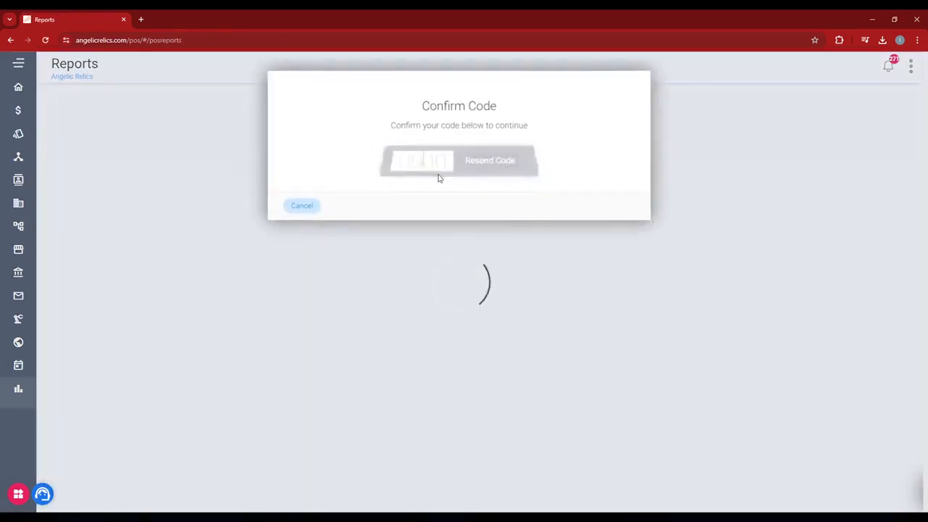
pyautogui.write('••••')
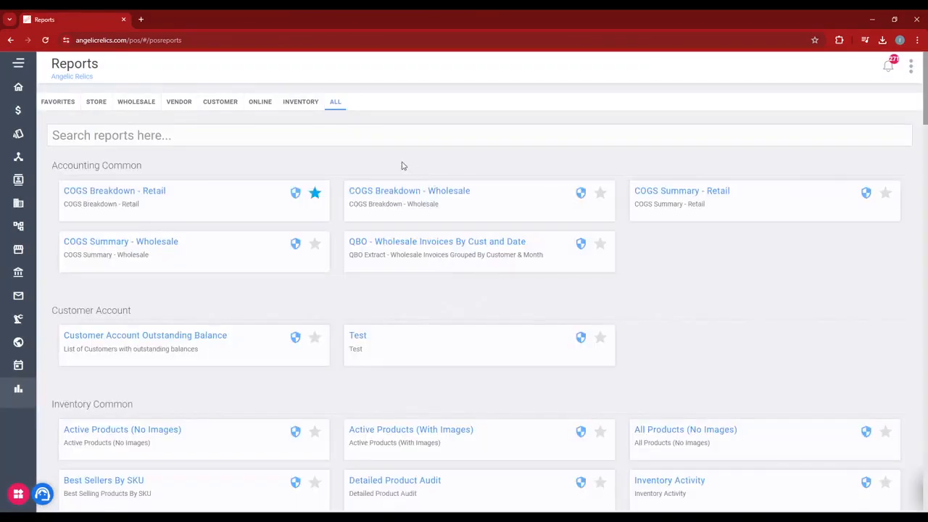
# Step: Search the reports for "vendor", run the Vendor Account Aging Report, and examine the rama row
pyautogui.write('or')
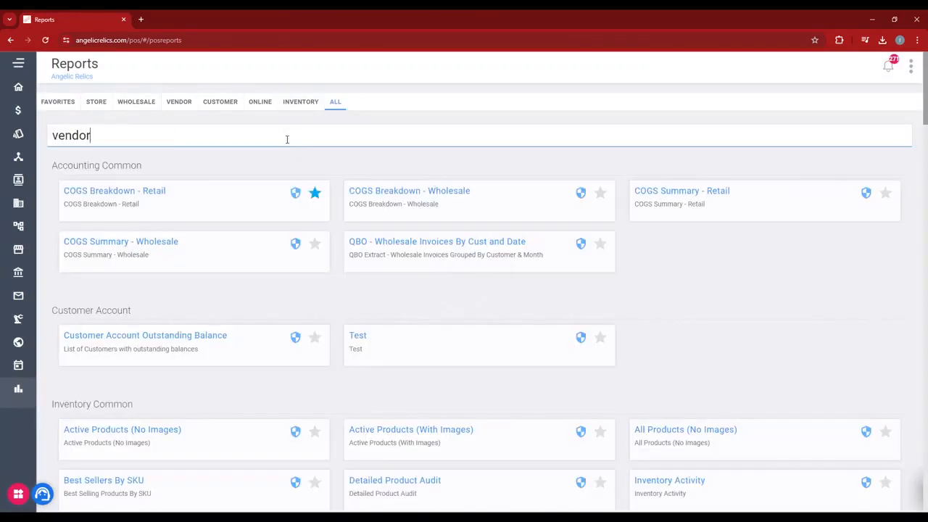
pyautogui.click(136, 338)
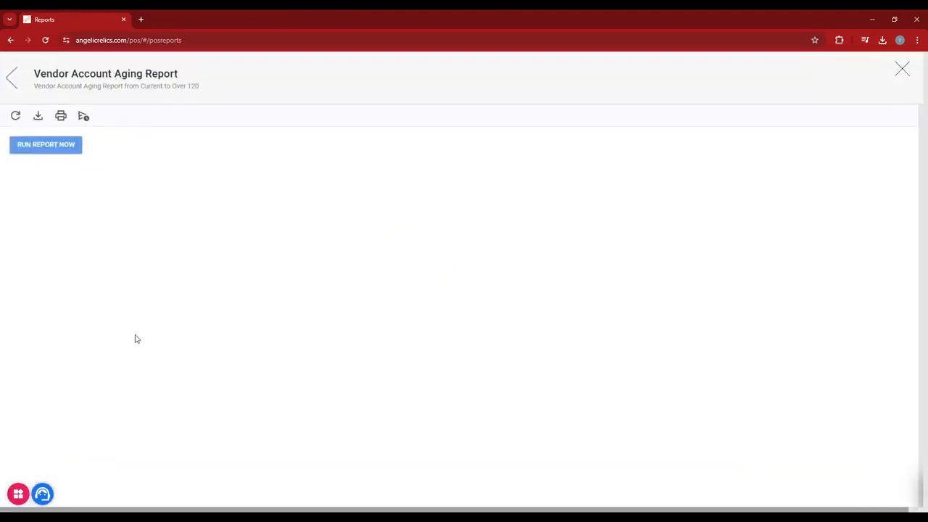
pyautogui.click(44, 147)
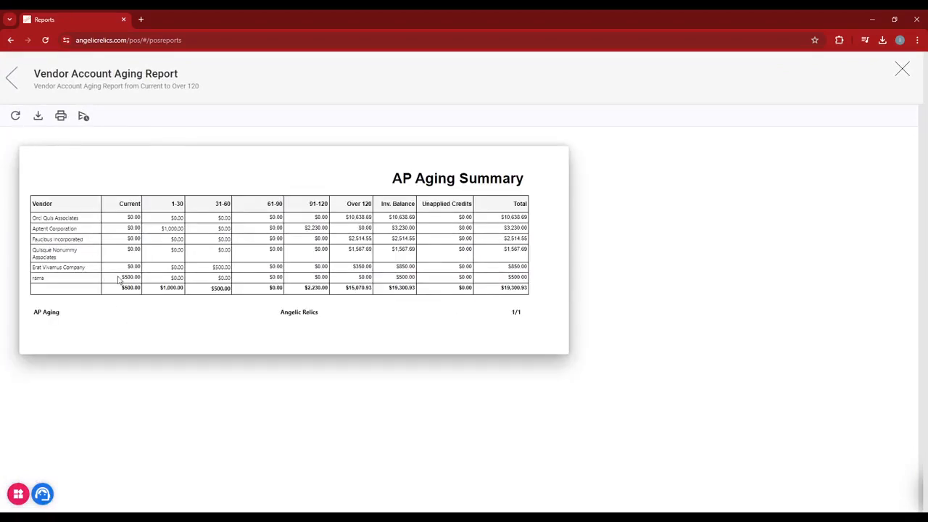
pyautogui.moveTo(121, 277); pyautogui.dragTo(138, 279)
pyautogui.click(138, 279)
pyautogui.moveTo(458, 278); pyautogui.dragTo(471, 277)
pyautogui.click(470, 277)
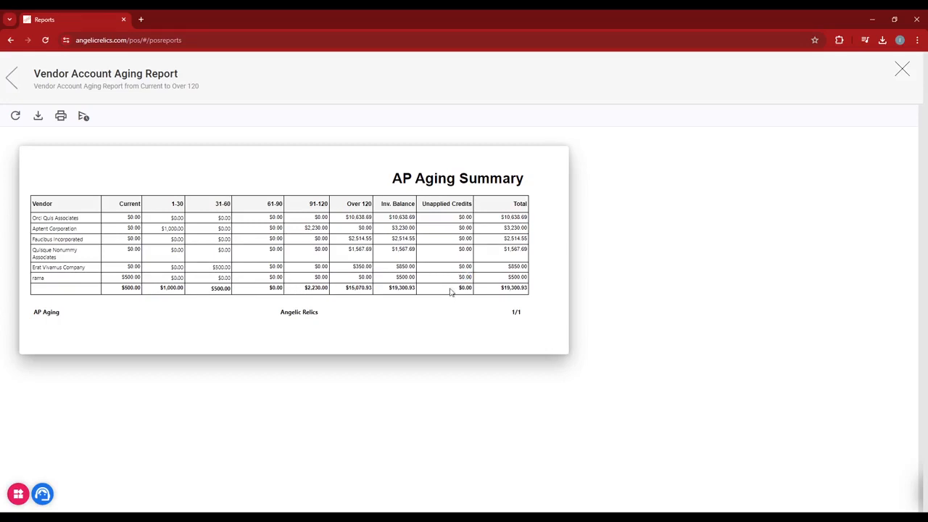